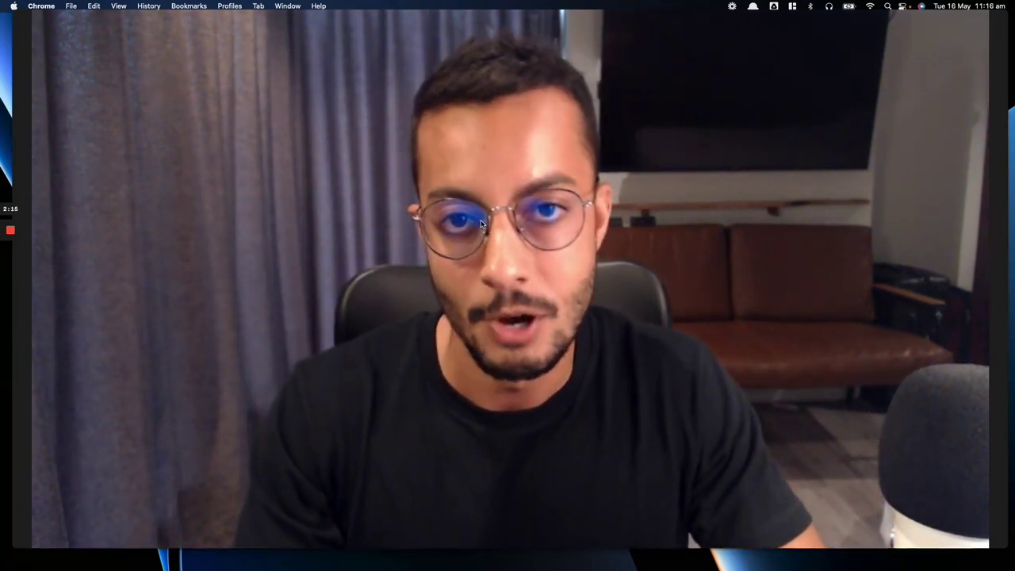
Show the plan's seven saved keywords with monthly searches and top-of-page bids, e.g. radiator repairs at 1,900.
{"action": "mouse_move", "coordinate": [12, 266]}
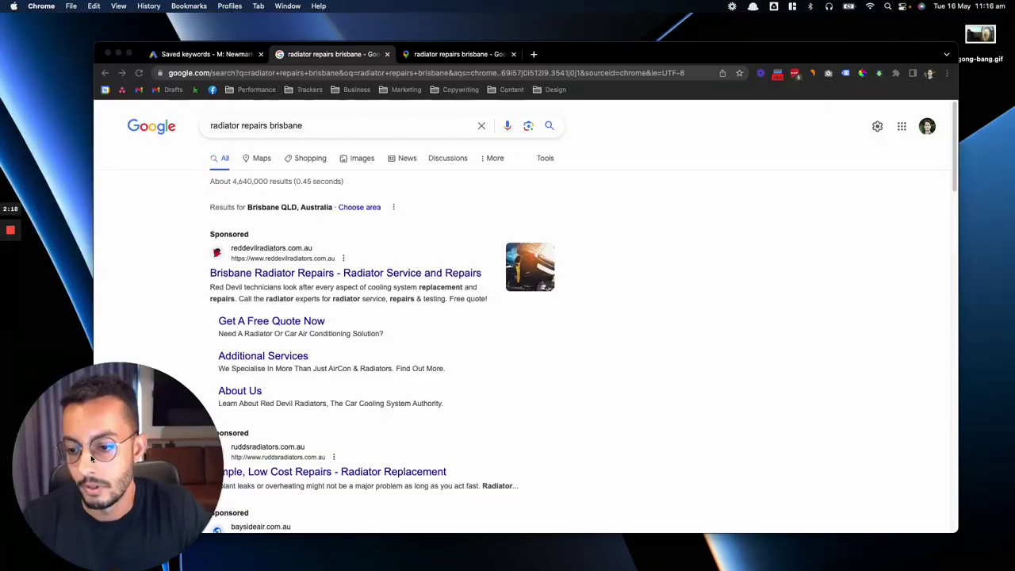
{"action": "left_click_drag", "start_coordinate": [58, 502], "coordinate": [825, 434]}
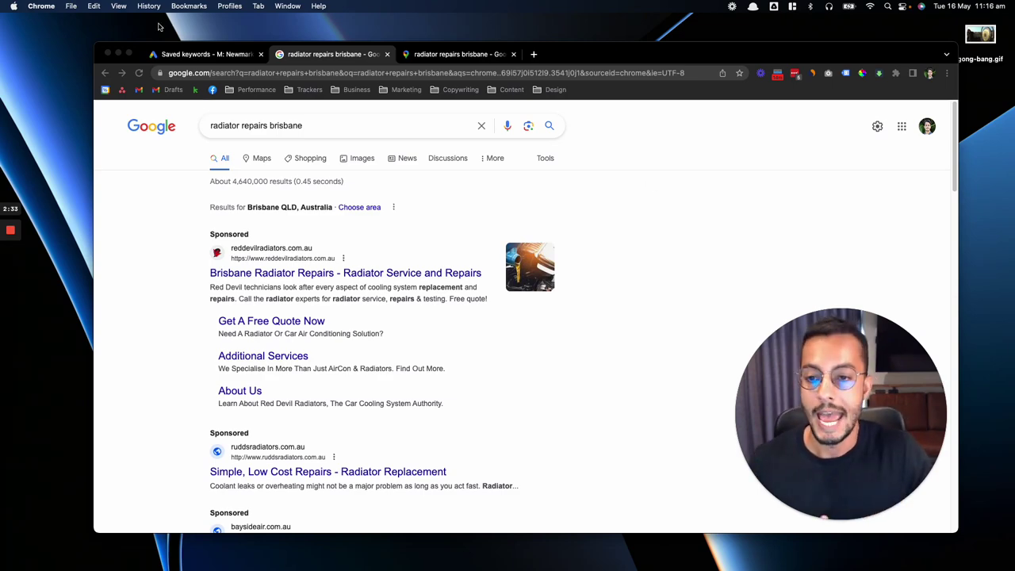
{"action": "left_click", "coordinate": [195, 55]}
{"action": "scroll", "coordinate": [254, 389], "scroll_direction": "down", "scroll_amount": 2}
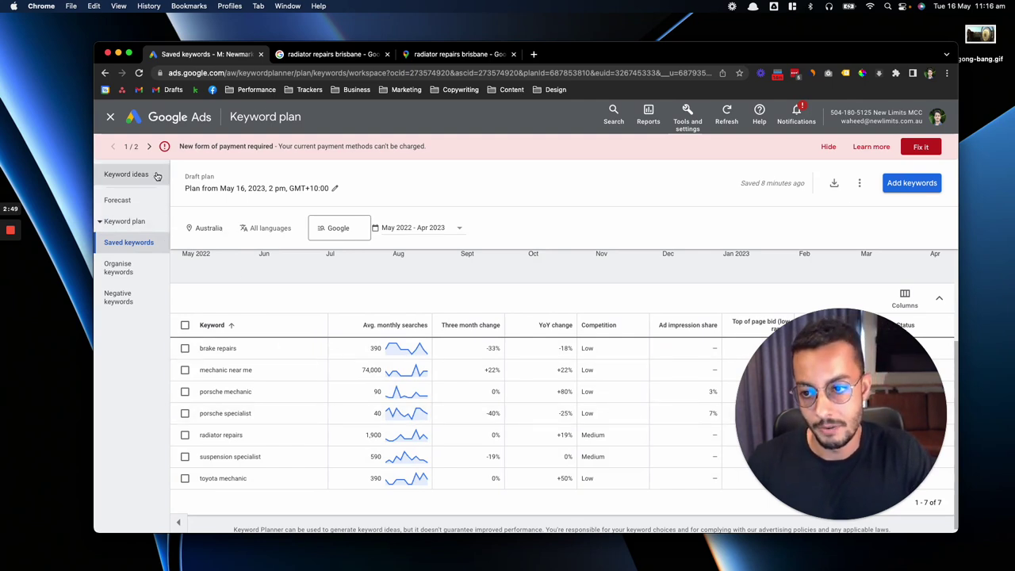
{"action": "scroll", "coordinate": [306, 426], "scroll_direction": "down", "scroll_amount": 1}
{"action": "left_click_drag", "start_coordinate": [753, 425], "coordinate": [766, 203]}
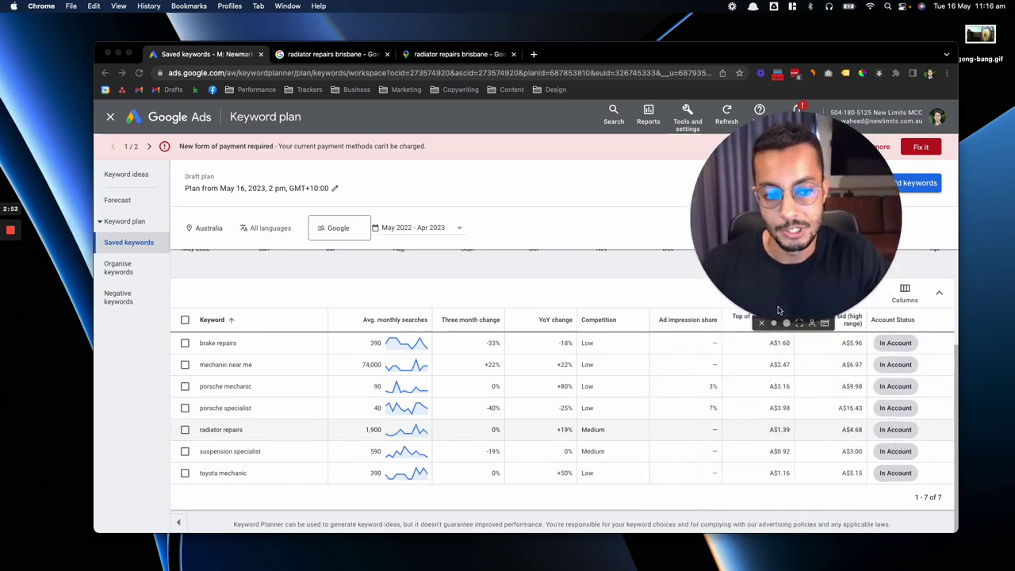
{"action": "left_click_drag", "start_coordinate": [800, 268], "coordinate": [834, 248]}
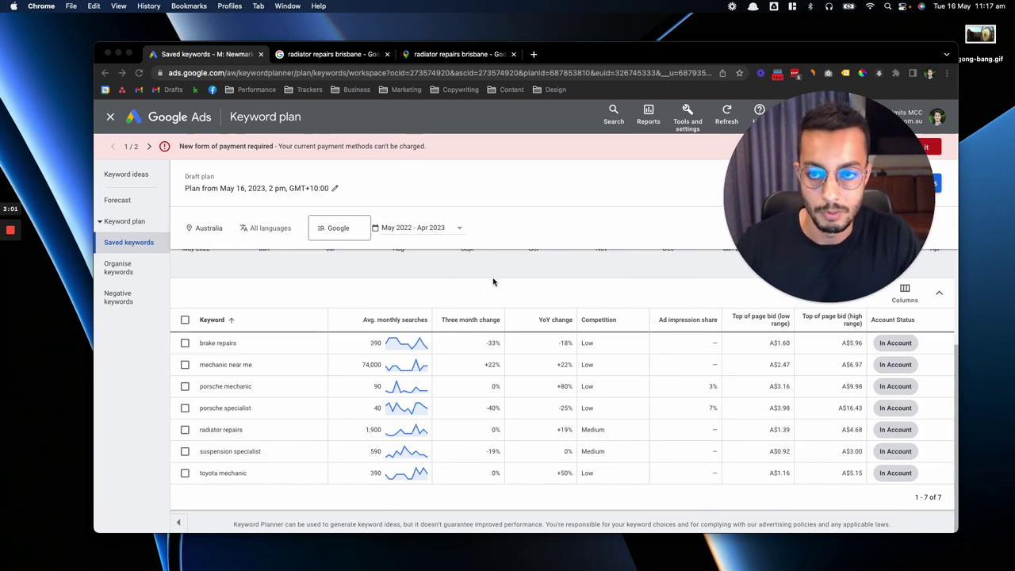
Return to the 'radiator repairs brisbane' results and review the three sponsored ads.
{"action": "left_click", "coordinate": [333, 54]}
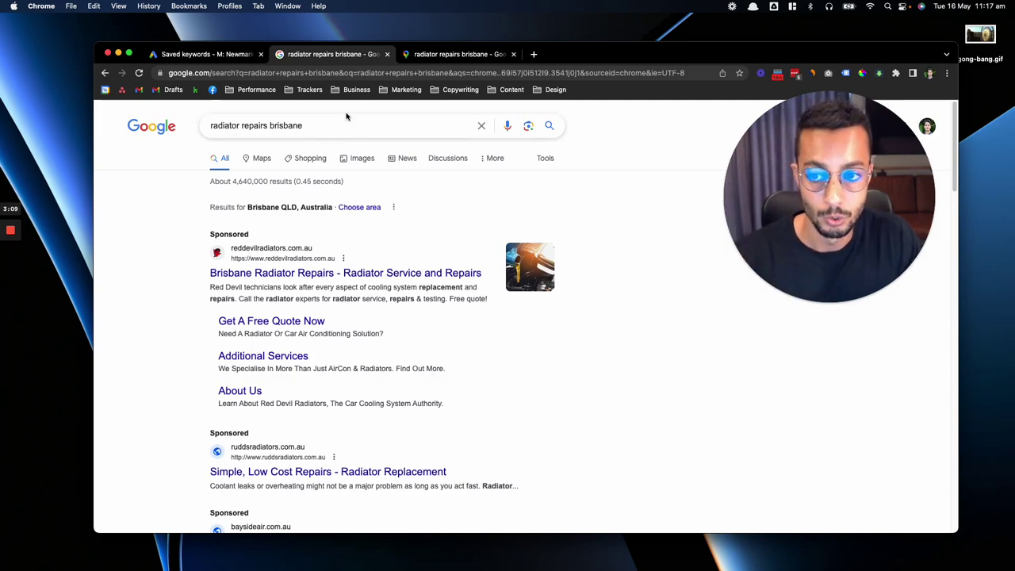
{"action": "scroll", "coordinate": [212, 376], "scroll_direction": "down", "scroll_amount": 10}
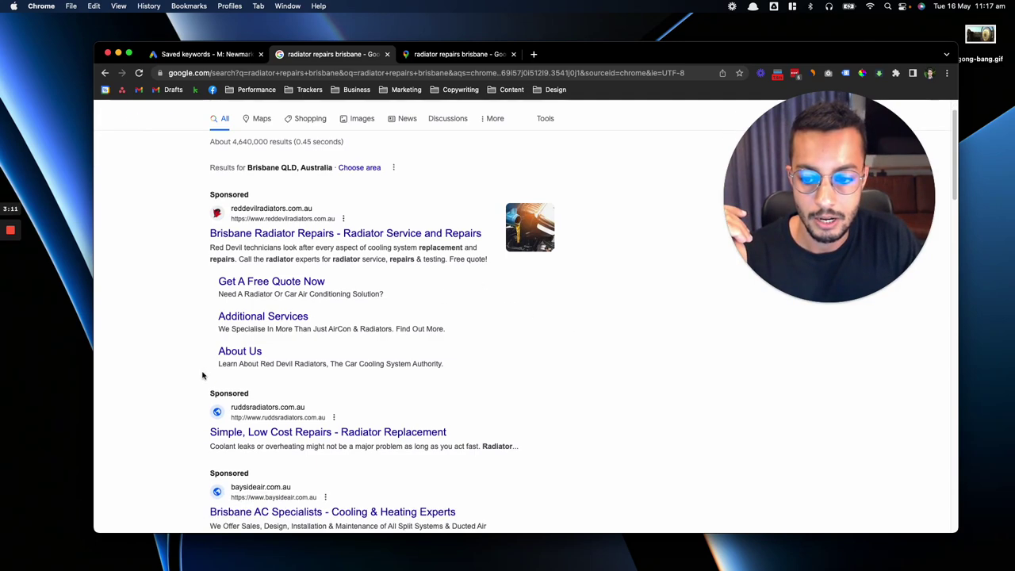
{"action": "scroll", "coordinate": [213, 376], "scroll_direction": "down", "scroll_amount": 5}
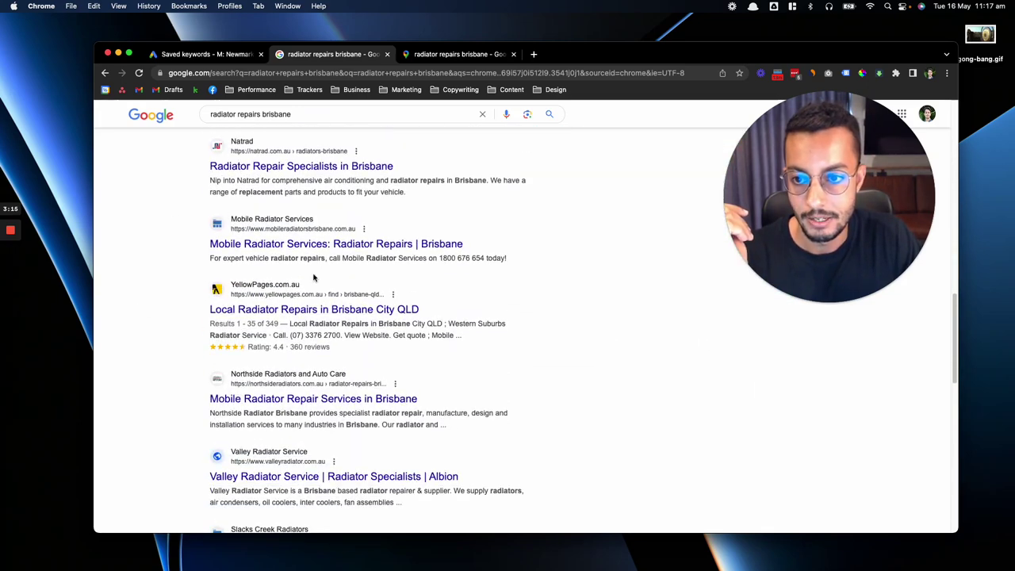
{"action": "scroll", "coordinate": [170, 242], "scroll_direction": "down", "scroll_amount": 3}
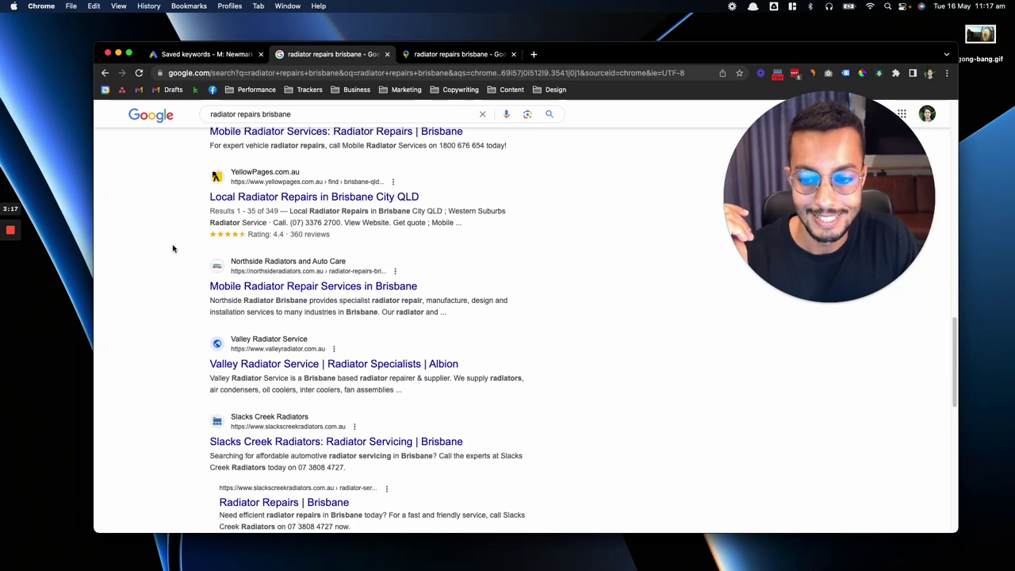
{"action": "scroll", "coordinate": [172, 249], "scroll_direction": "up", "scroll_amount": 7}
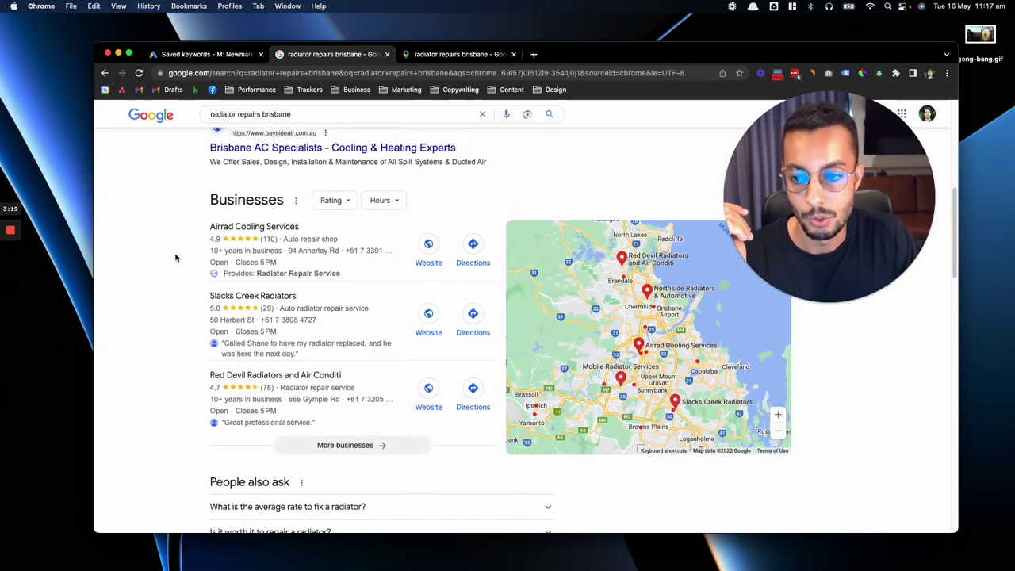
{"action": "scroll", "coordinate": [176, 257], "scroll_direction": "up", "scroll_amount": 8}
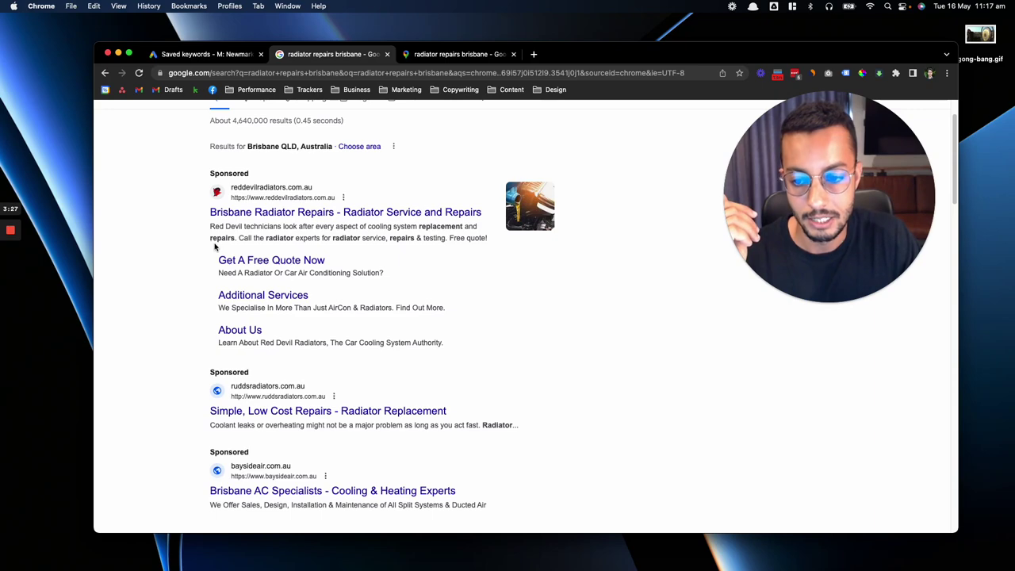
{"action": "scroll", "coordinate": [212, 243], "scroll_direction": "down", "scroll_amount": 2}
{"action": "scroll", "coordinate": [213, 243], "scroll_direction": "up", "scroll_amount": 3}
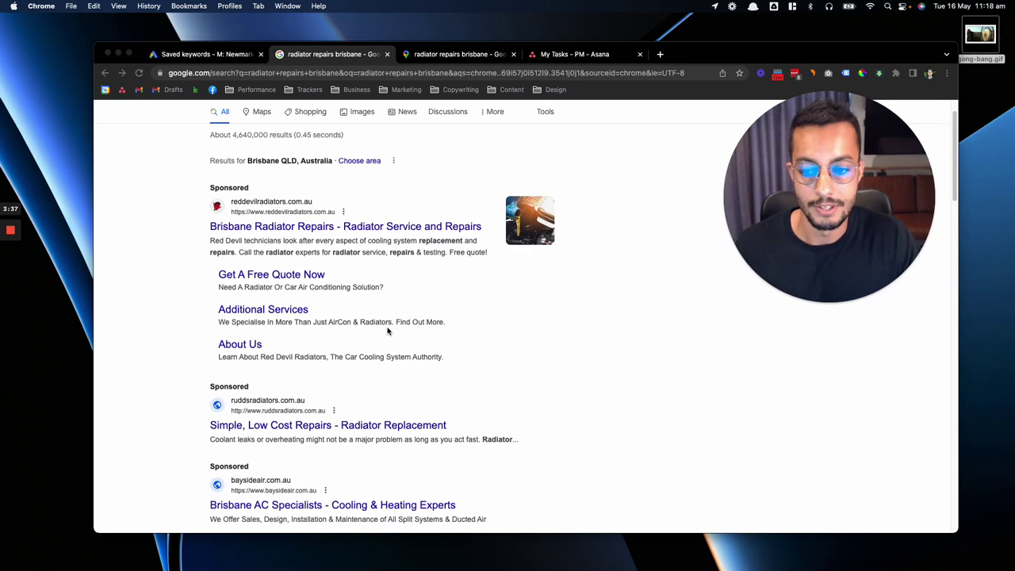
Look through the Businesses map pack and organic listings below the ads.
{"action": "scroll", "coordinate": [387, 332], "scroll_direction": "down", "scroll_amount": 3}
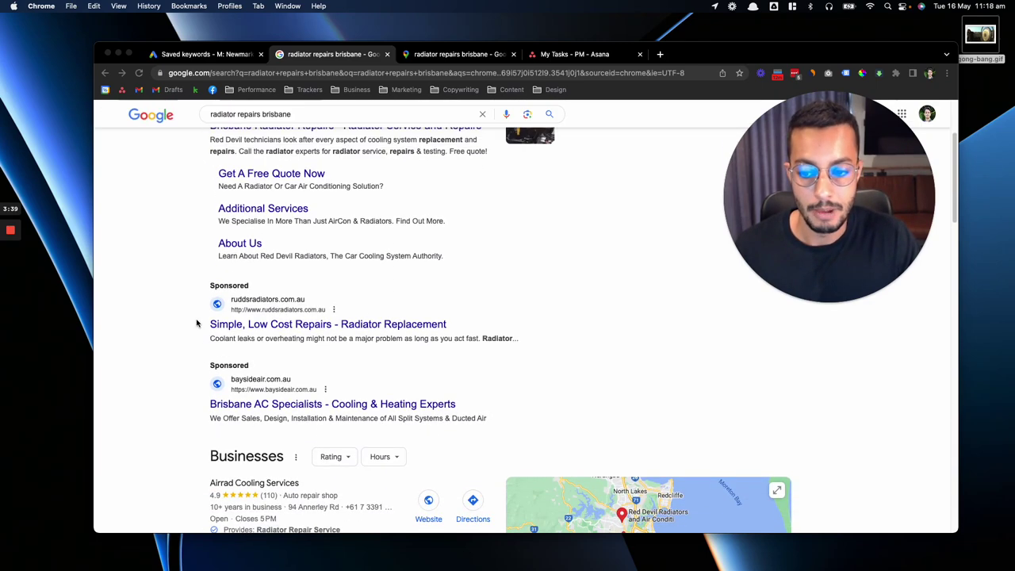
{"action": "scroll", "coordinate": [195, 329], "scroll_direction": "down", "scroll_amount": 5}
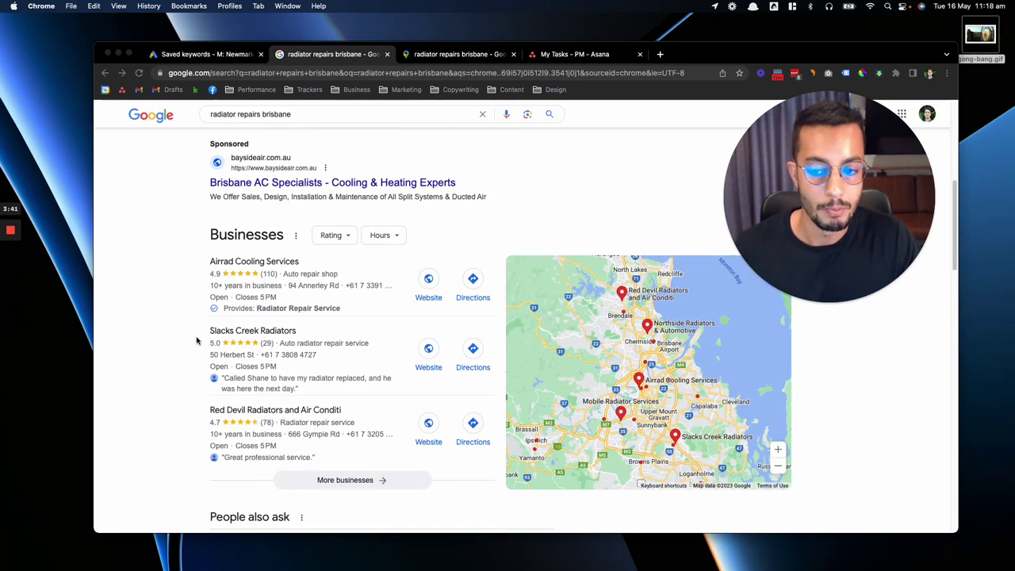
{"action": "scroll", "coordinate": [195, 341], "scroll_direction": "down", "scroll_amount": 11}
{"action": "scroll", "coordinate": [196, 341], "scroll_direction": "up", "scroll_amount": 19}
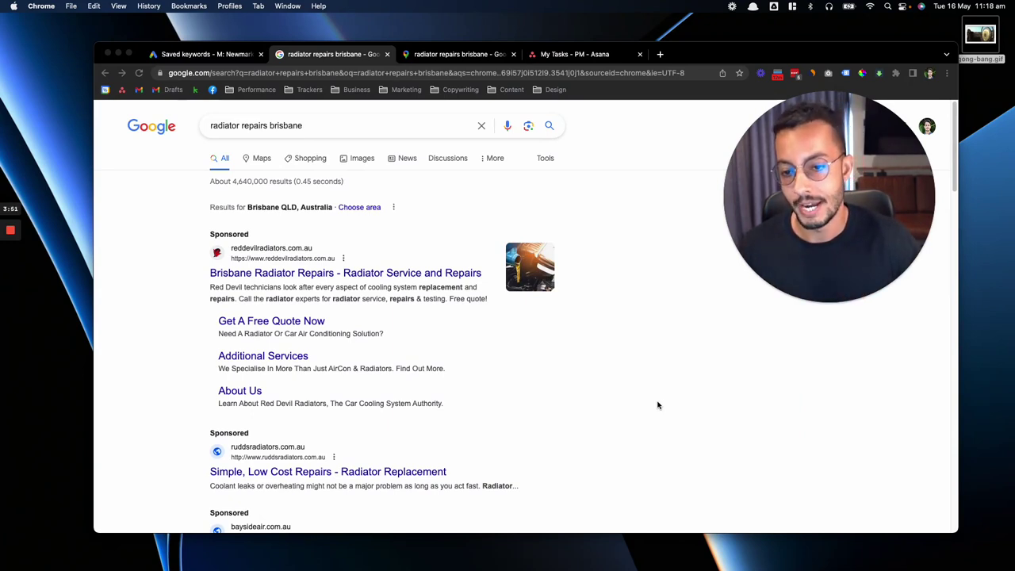
{"action": "scroll", "coordinate": [657, 404], "scroll_direction": "down", "scroll_amount": 3}
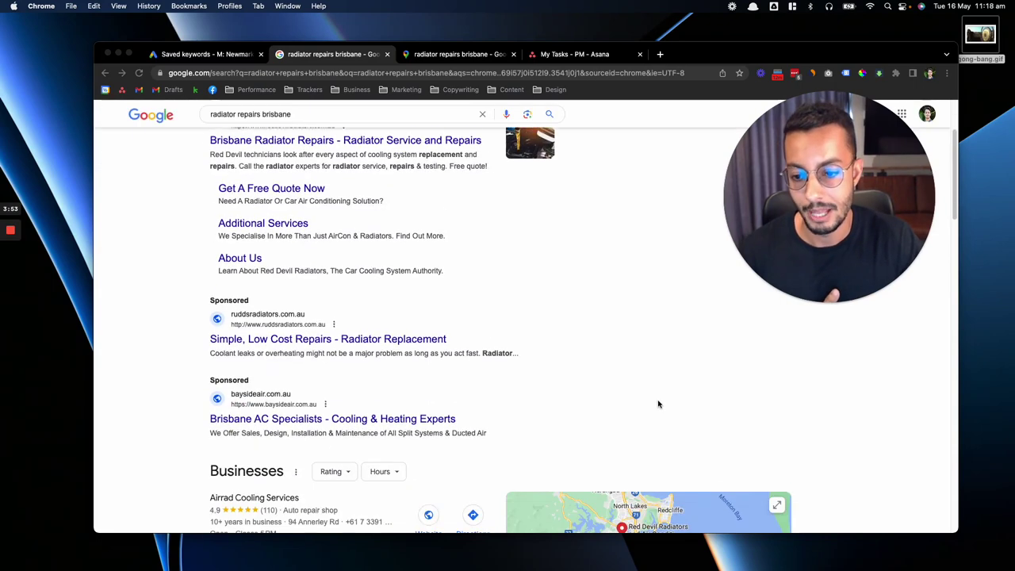
{"action": "scroll", "coordinate": [657, 404], "scroll_direction": "down", "scroll_amount": 4}
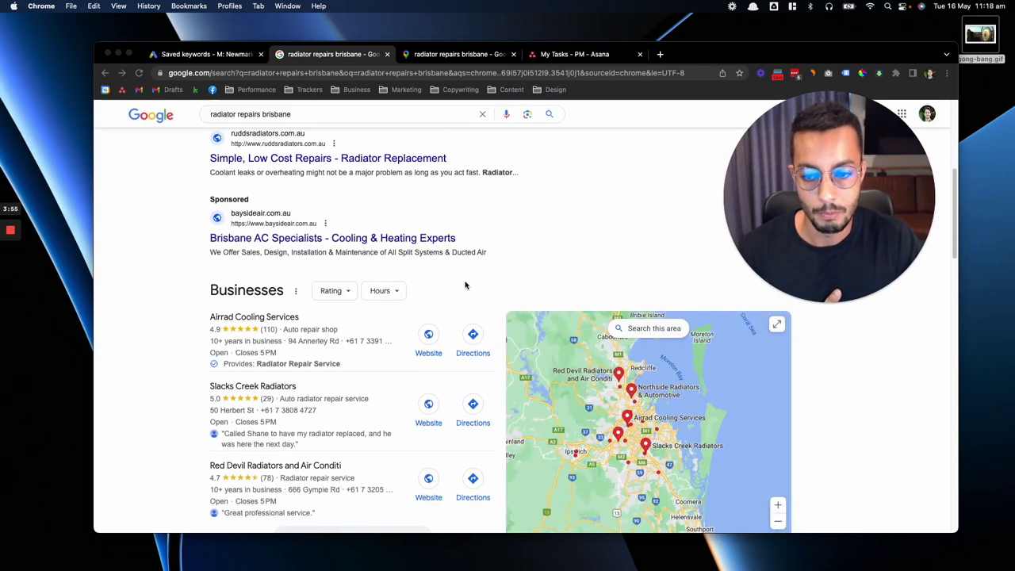
{"action": "scroll", "coordinate": [428, 349], "scroll_direction": "down", "scroll_amount": 2}
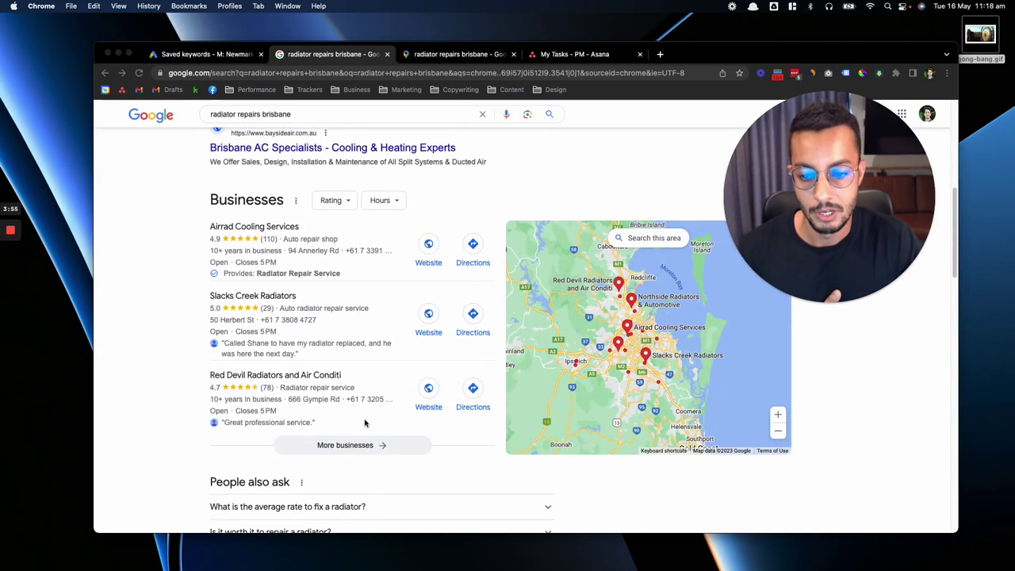
{"action": "left_click", "coordinate": [315, 321]}
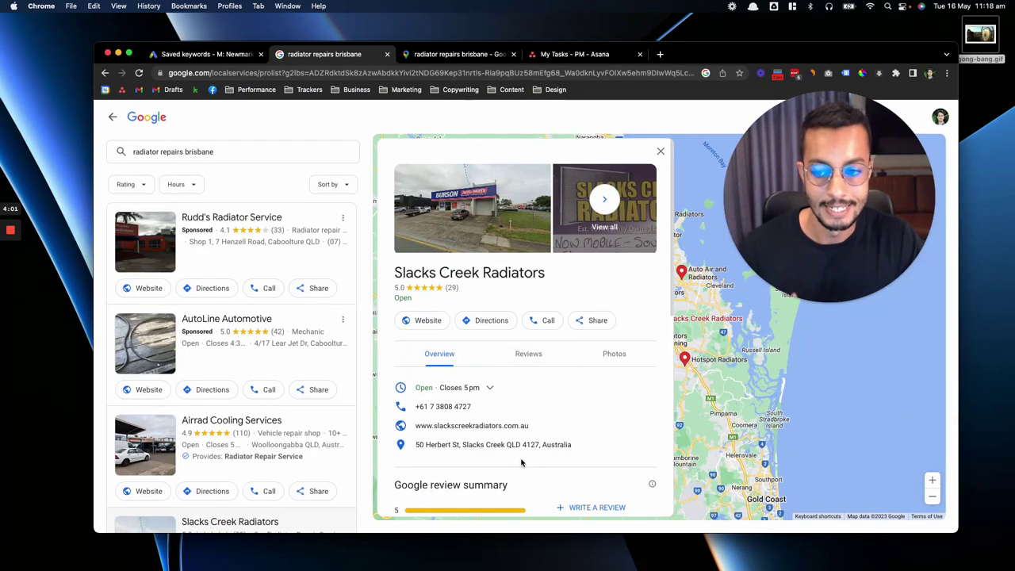
{"action": "left_click", "coordinate": [112, 117]}
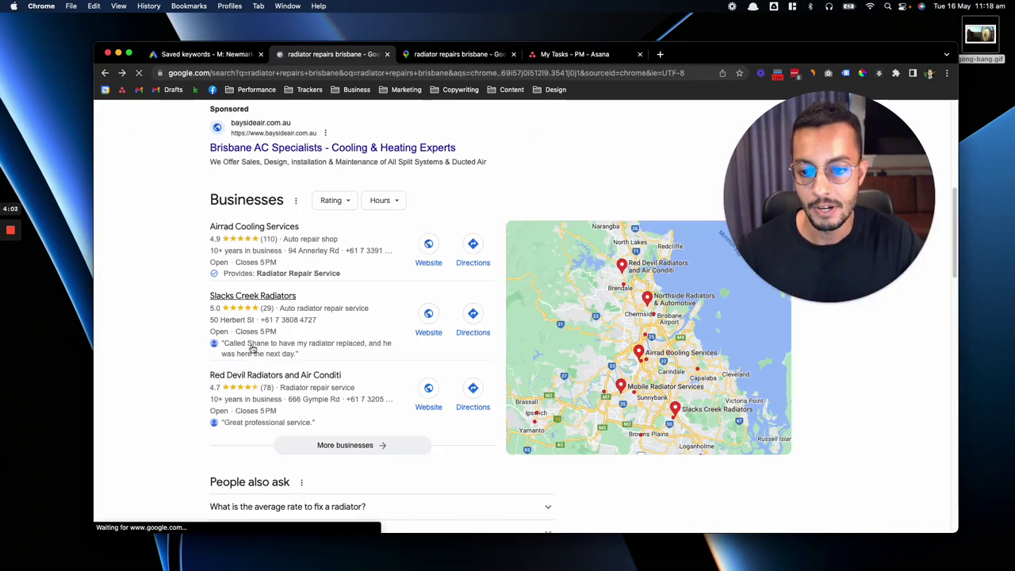
{"action": "scroll", "coordinate": [197, 384], "scroll_direction": "down", "scroll_amount": 5}
{"action": "scroll", "coordinate": [198, 384], "scroll_direction": "down", "scroll_amount": 4}
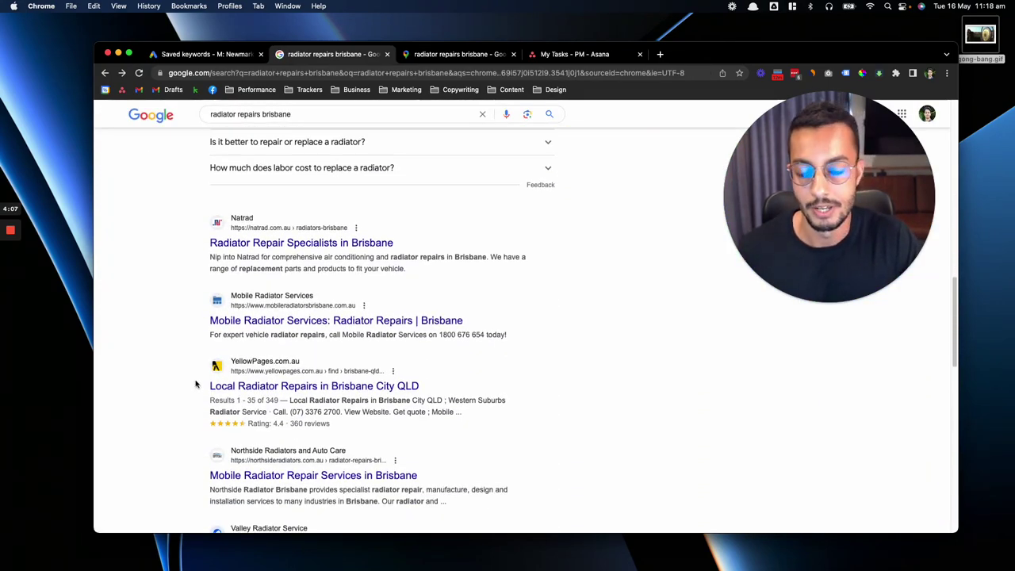
{"action": "scroll", "coordinate": [197, 384], "scroll_direction": "up", "scroll_amount": 15}
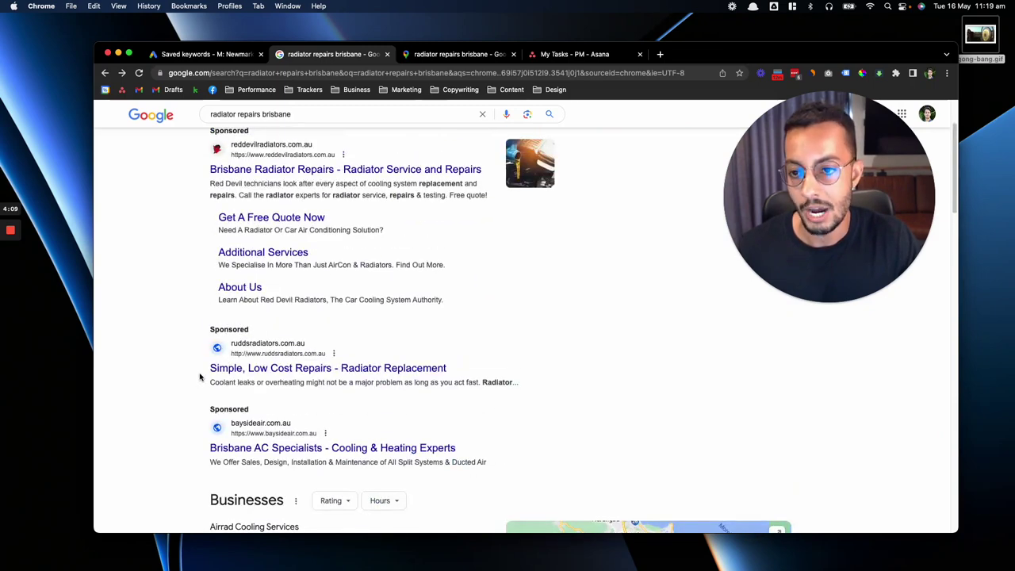
{"action": "scroll", "coordinate": [196, 365], "scroll_direction": "up", "scroll_amount": 3}
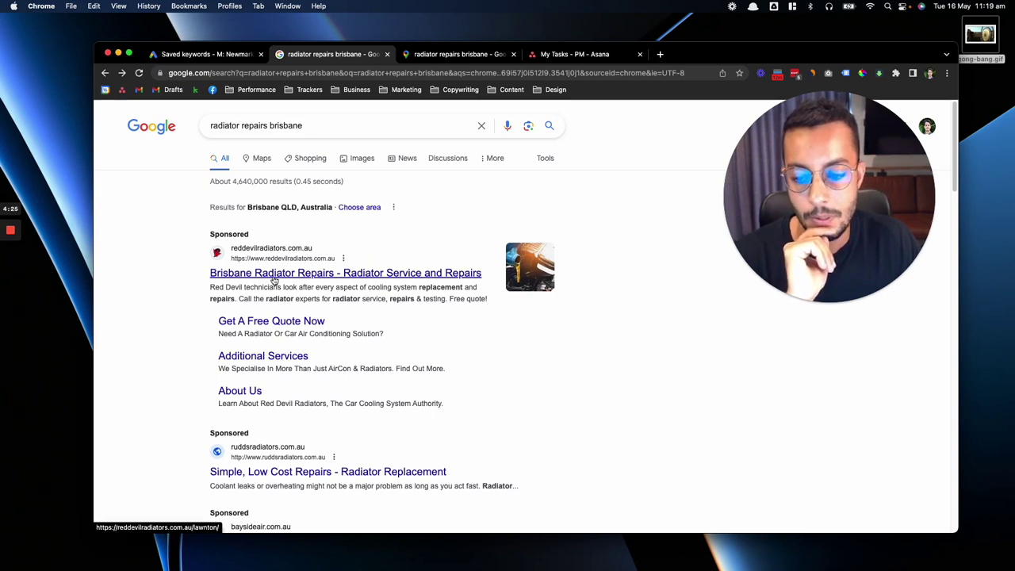
{"action": "scroll", "coordinate": [197, 367], "scroll_direction": "down", "scroll_amount": 2}
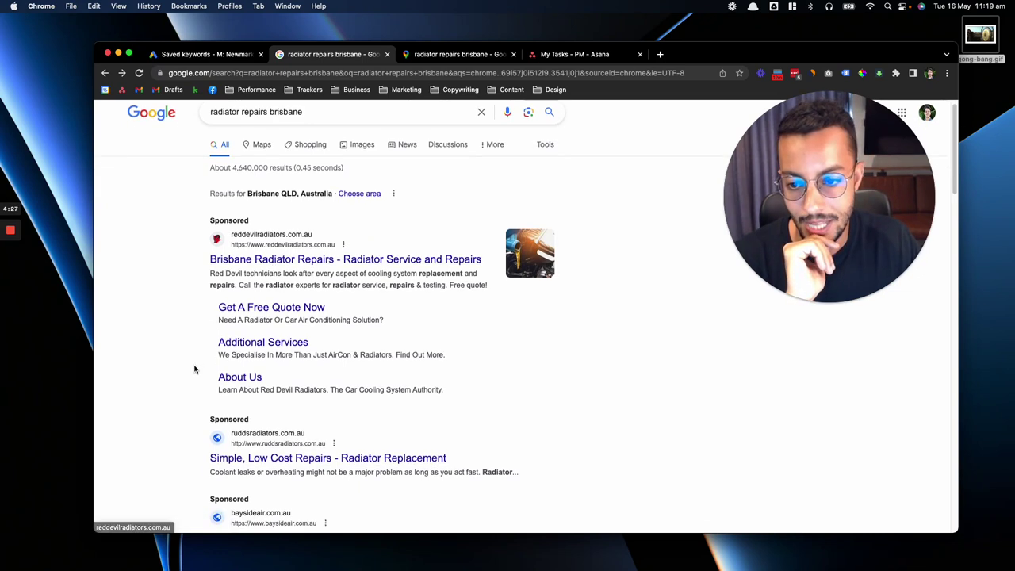
{"action": "scroll", "coordinate": [194, 353], "scroll_direction": "up", "scroll_amount": 2}
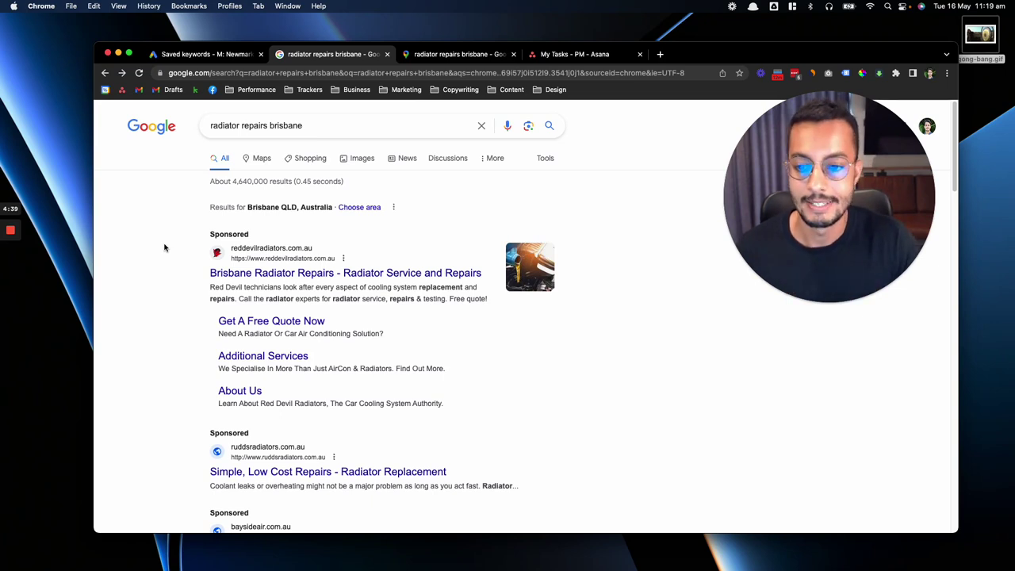
{"action": "scroll", "coordinate": [169, 255], "scroll_direction": "down", "scroll_amount": 1}
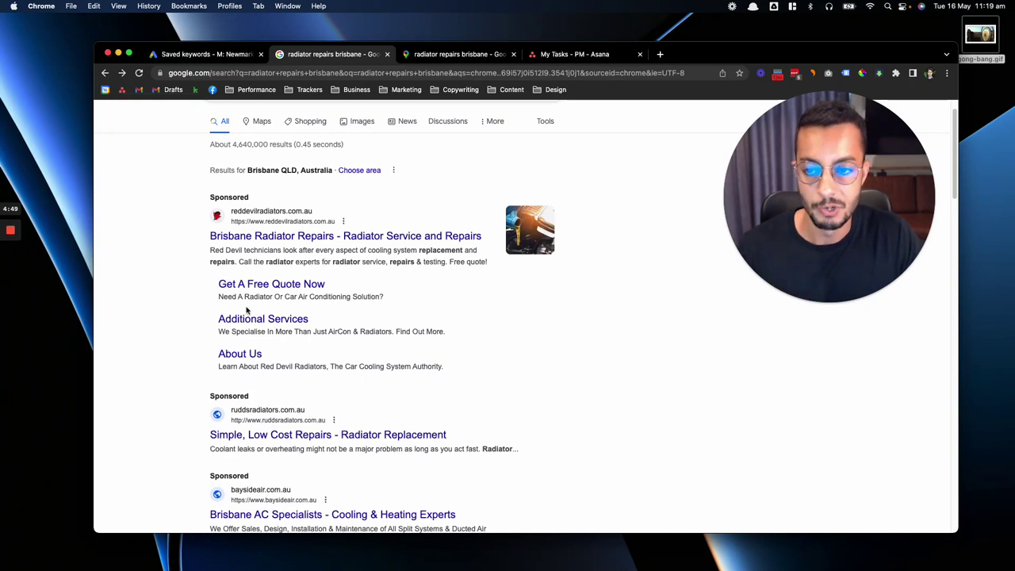
{"action": "scroll", "coordinate": [246, 310], "scroll_direction": "up", "scroll_amount": 1}
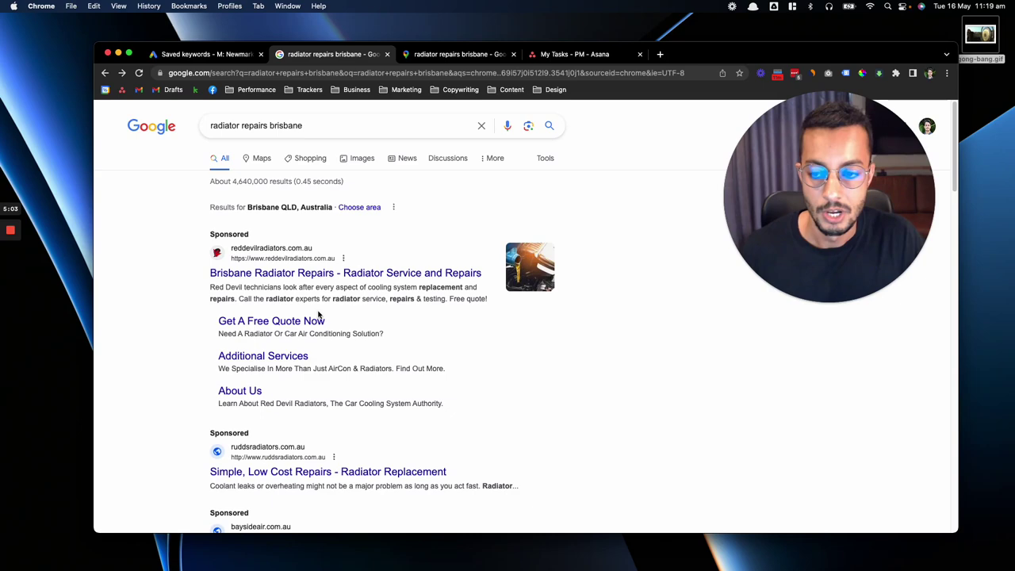
{"action": "scroll", "coordinate": [209, 261], "scroll_direction": "down", "scroll_amount": 3}
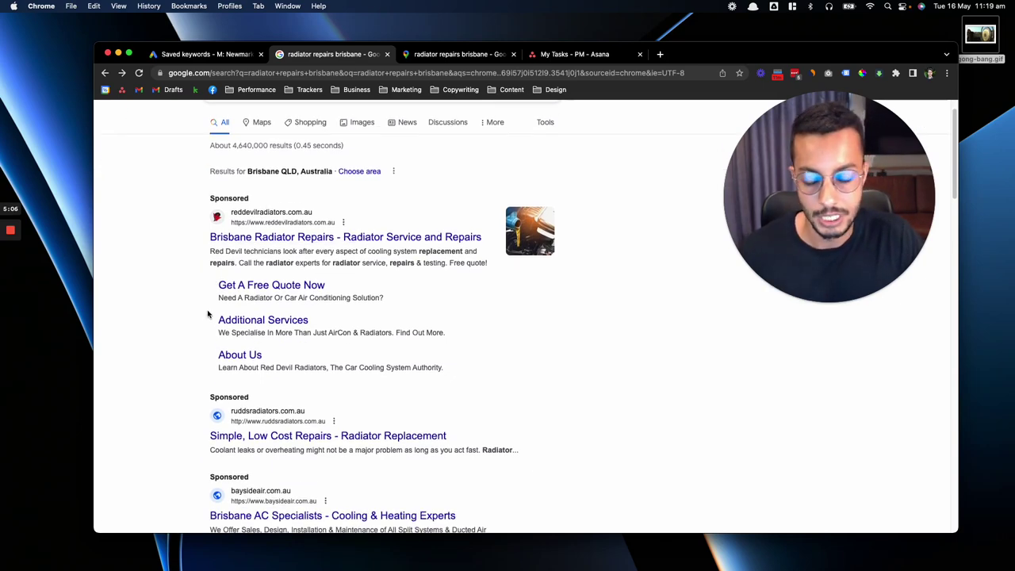
{"action": "scroll", "coordinate": [272, 400], "scroll_direction": "down", "scroll_amount": 2}
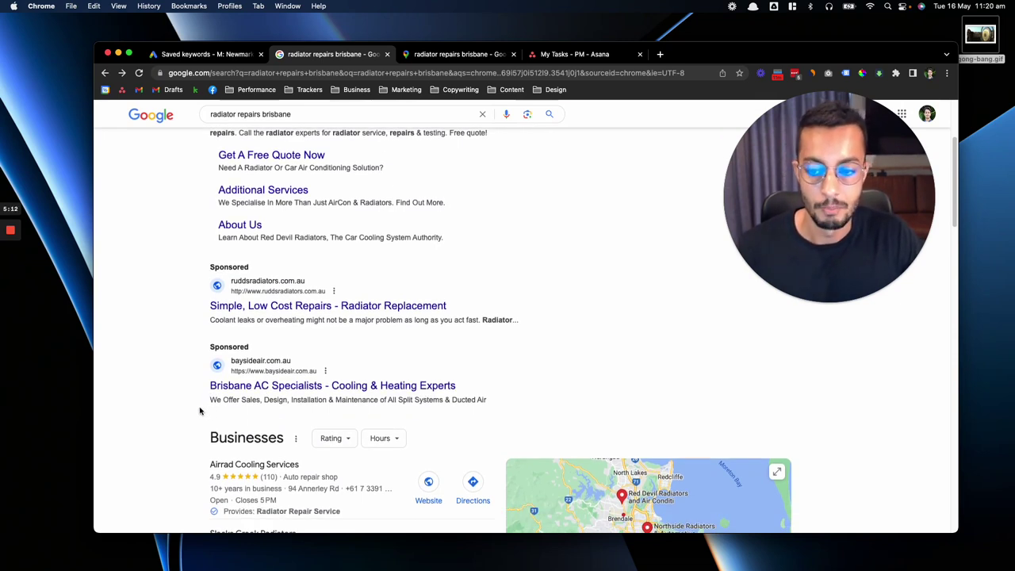
{"action": "scroll", "coordinate": [197, 309], "scroll_direction": "down", "scroll_amount": 2}
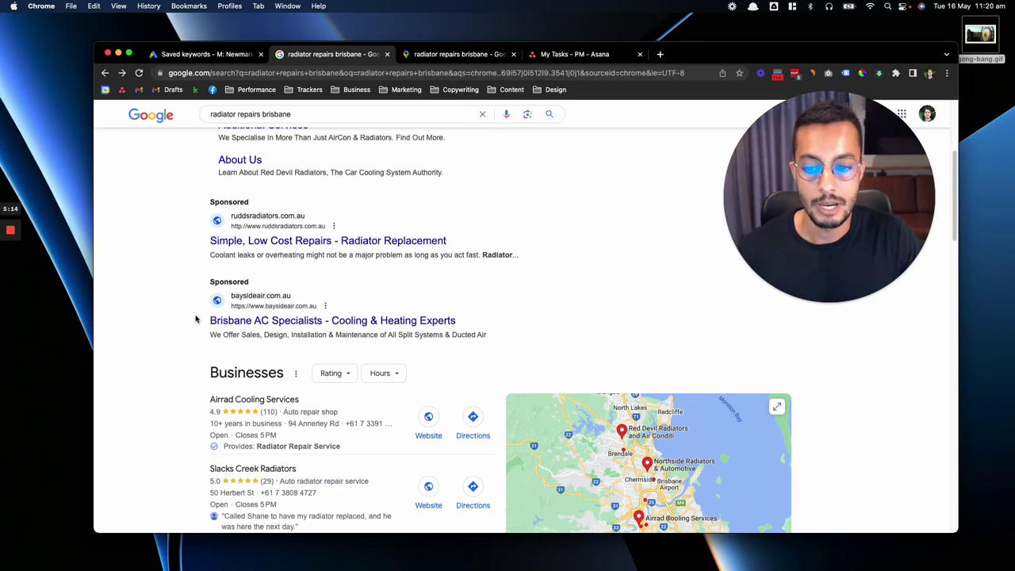
{"action": "scroll", "coordinate": [196, 319], "scroll_direction": "up", "scroll_amount": 5}
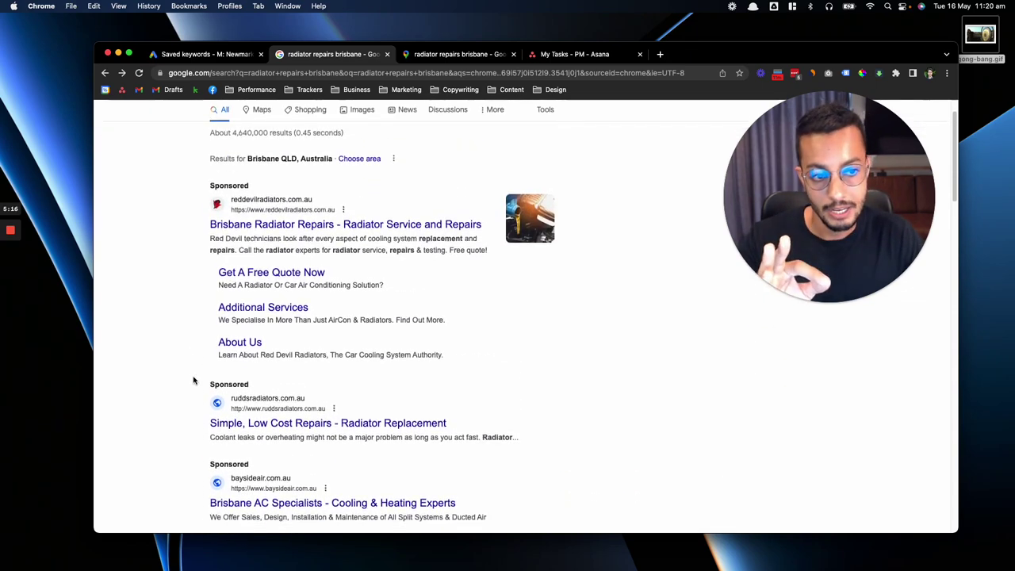
{"action": "scroll", "coordinate": [193, 380], "scroll_direction": "down", "scroll_amount": 3}
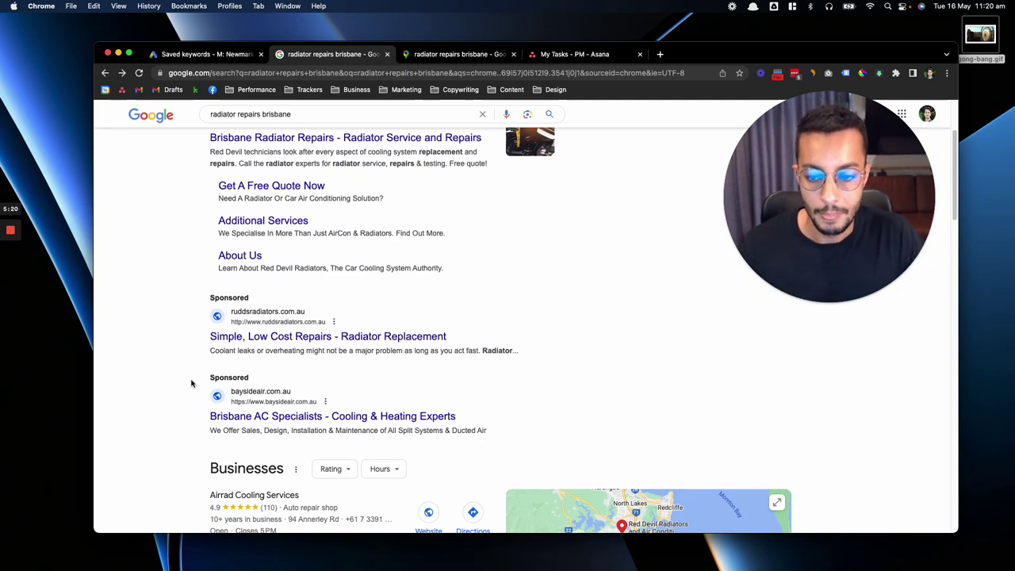
{"action": "scroll", "coordinate": [191, 384], "scroll_direction": "up", "scroll_amount": 3}
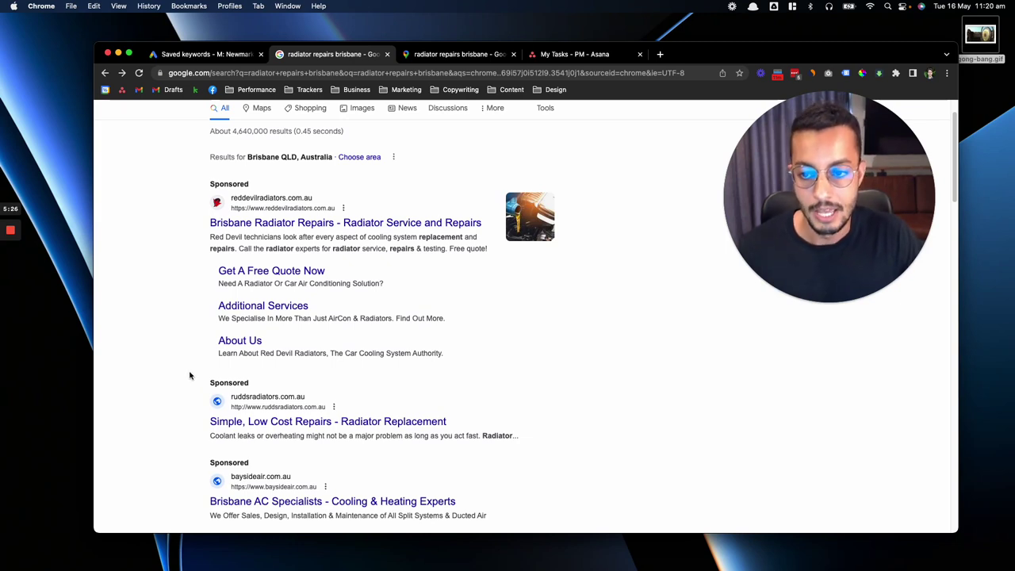
{"action": "scroll", "coordinate": [189, 376], "scroll_direction": "down", "scroll_amount": 1}
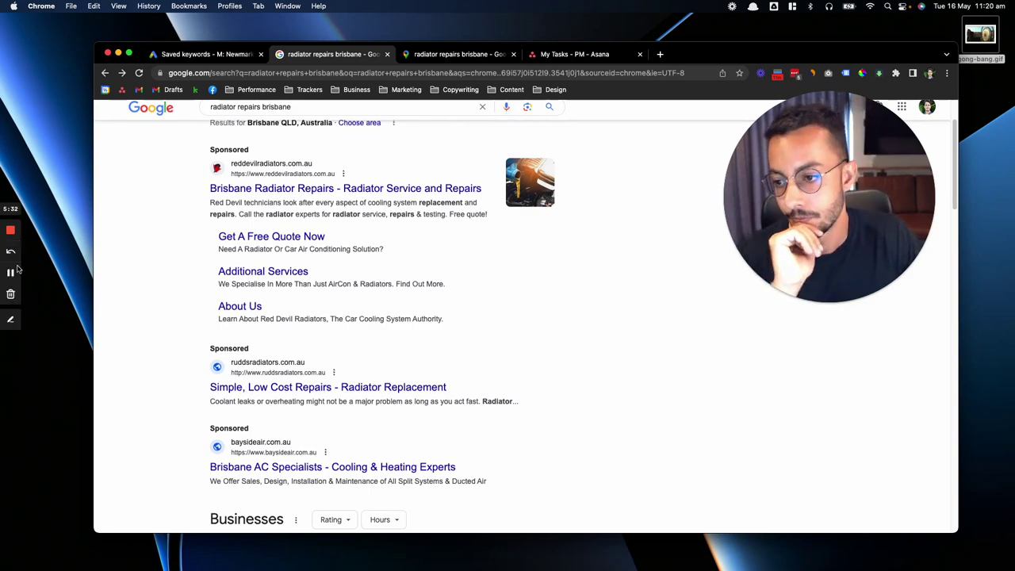
Bring up the Google Ads Campaigns table and look over the campaigns.
{"action": "left_click", "coordinate": [10, 272]}
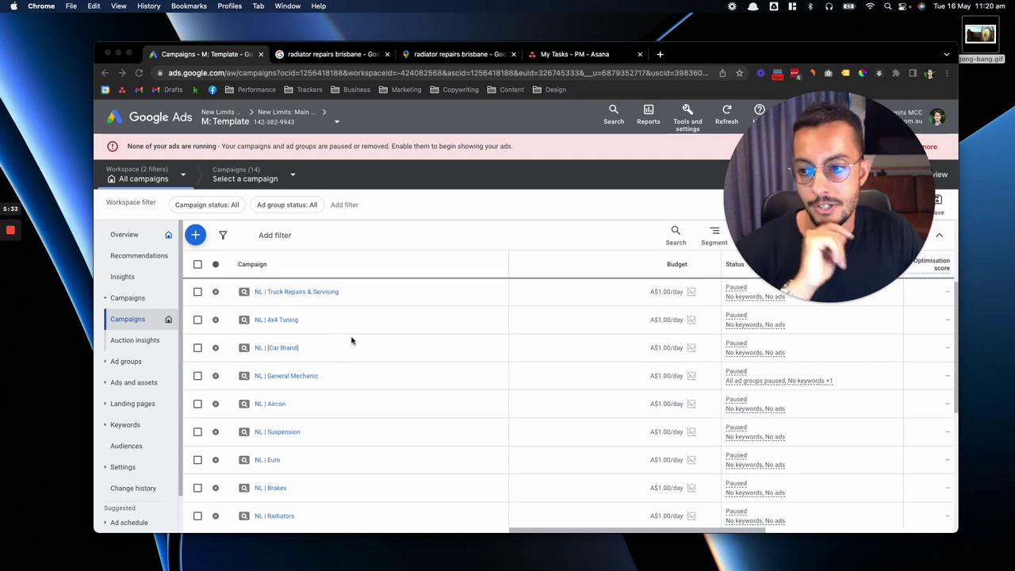
{"action": "scroll", "coordinate": [352, 343], "scroll_direction": "down", "scroll_amount": 3}
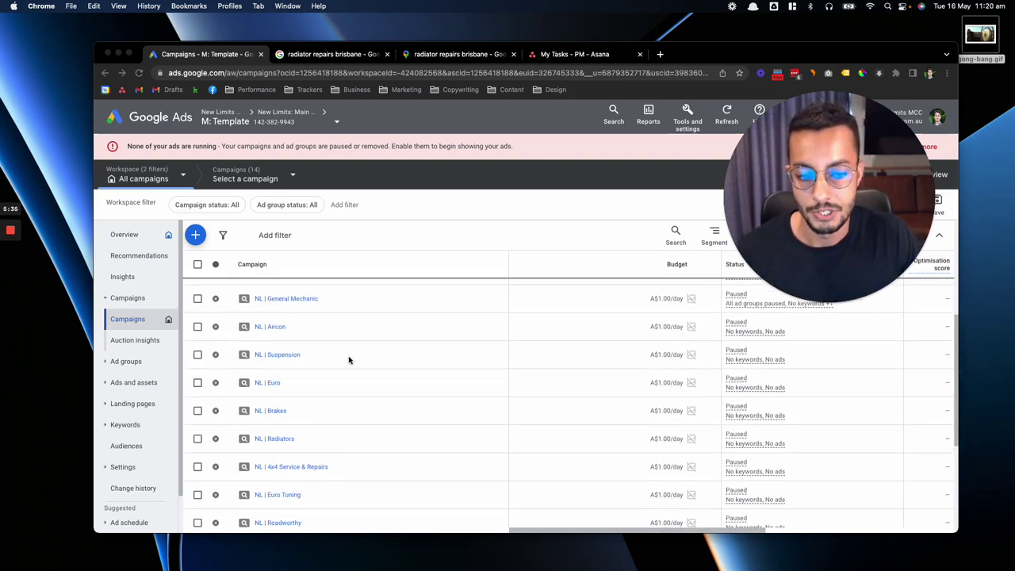
{"action": "scroll", "coordinate": [397, 367], "scroll_direction": "down", "scroll_amount": 3}
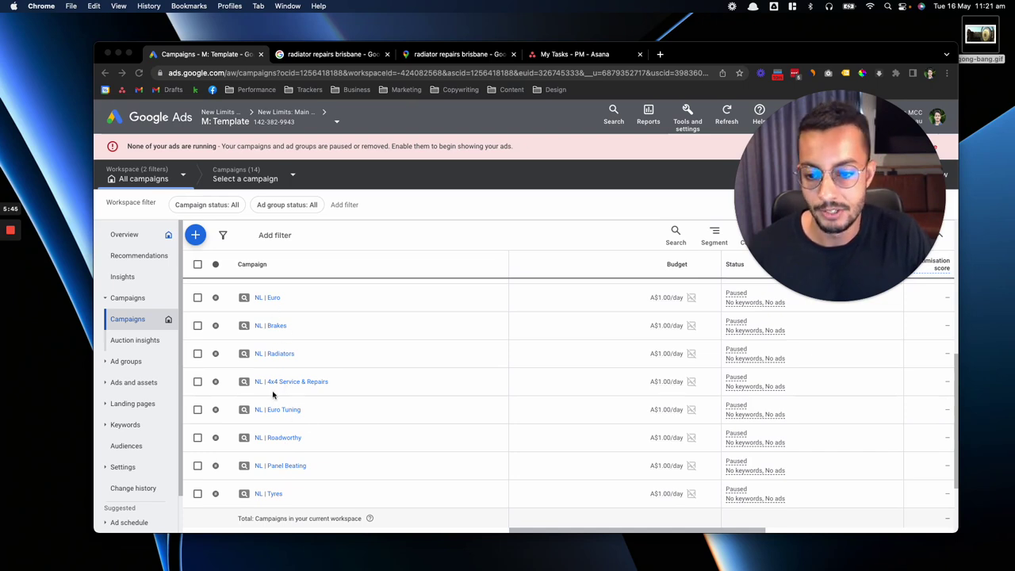
{"action": "scroll", "coordinate": [277, 401], "scroll_direction": "up", "scroll_amount": 3}
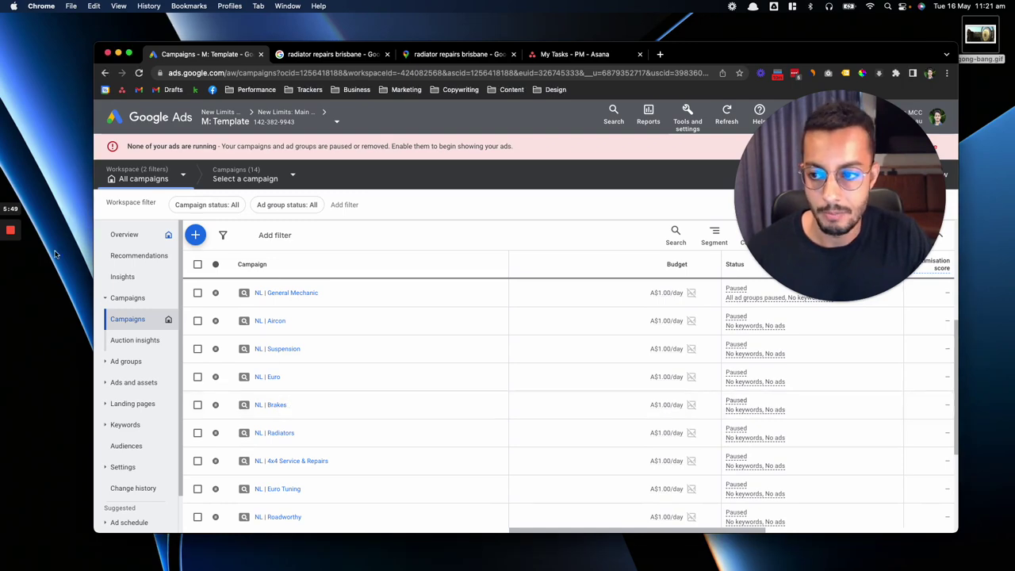
Open the NL | Brakes campaign and browse its ad groups list.
{"action": "mouse_move", "coordinate": [12, 268]}
{"action": "left_click", "coordinate": [271, 405]}
{"action": "scroll", "coordinate": [317, 358], "scroll_direction": "down", "scroll_amount": 2}
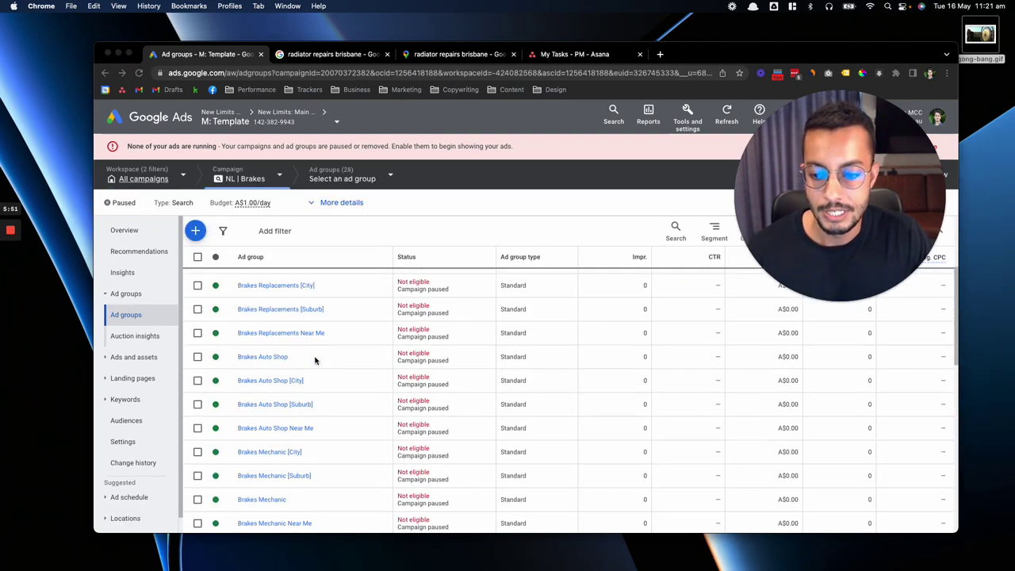
{"action": "scroll", "coordinate": [319, 389], "scroll_direction": "down", "scroll_amount": 10}
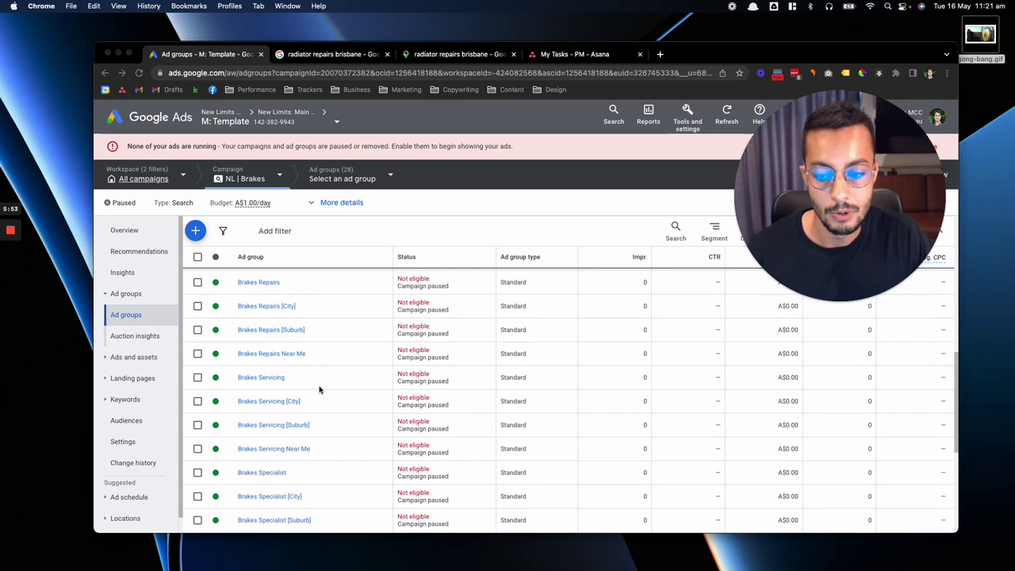
{"action": "scroll", "coordinate": [320, 389], "scroll_direction": "down", "scroll_amount": 3}
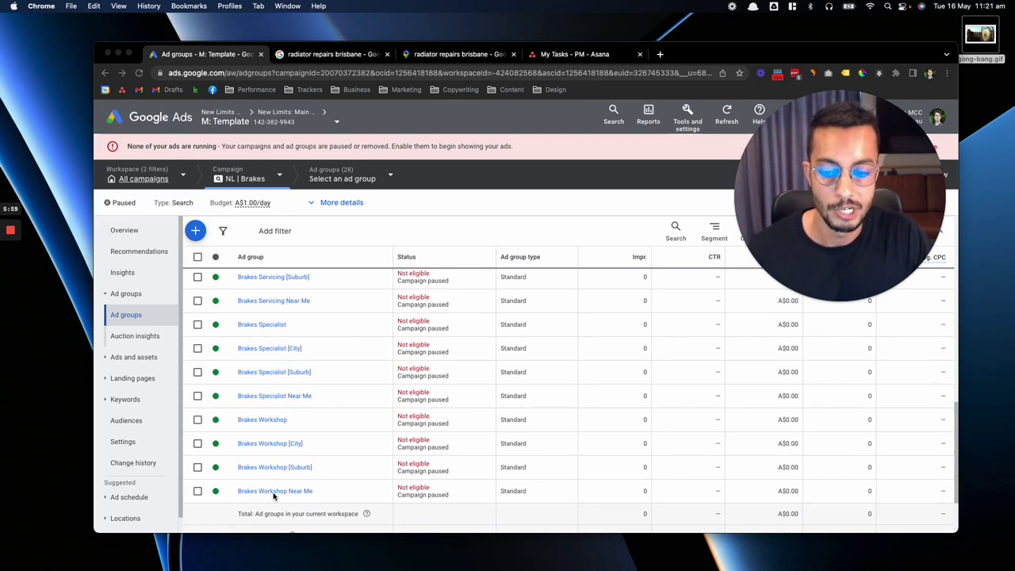
{"action": "scroll", "coordinate": [313, 484], "scroll_direction": "up", "scroll_amount": 5}
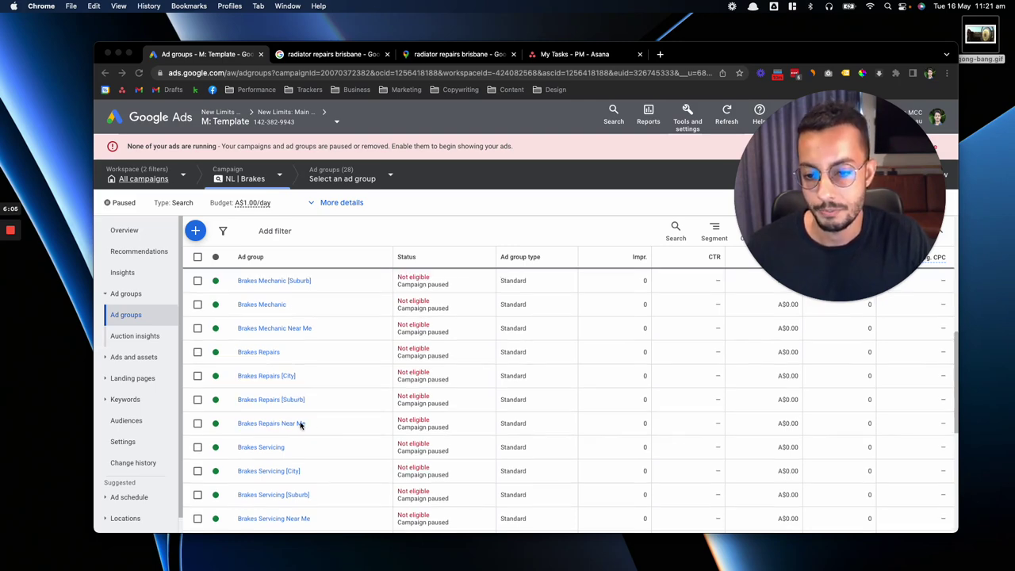
{"action": "scroll", "coordinate": [305, 423], "scroll_direction": "up", "scroll_amount": 3}
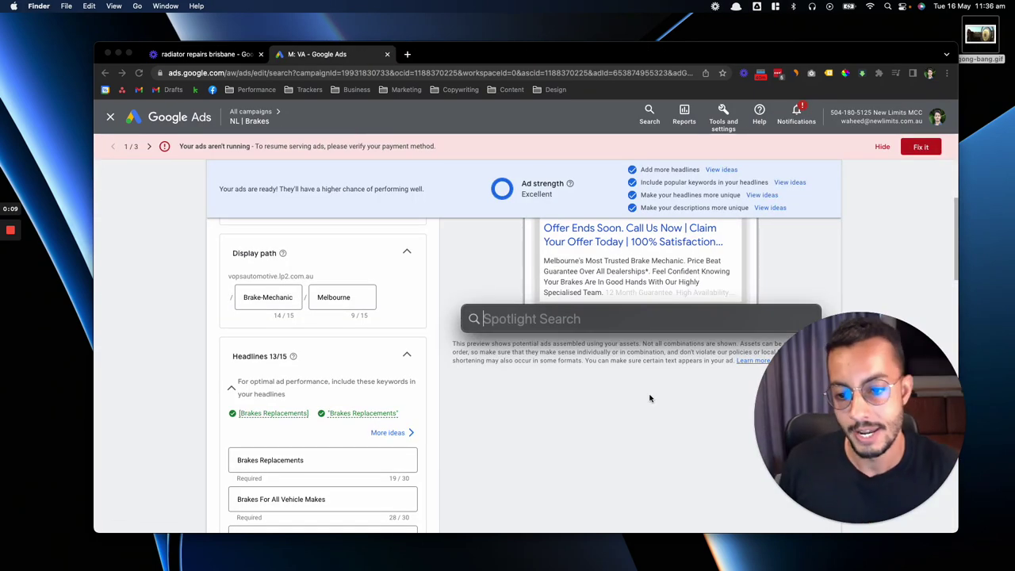